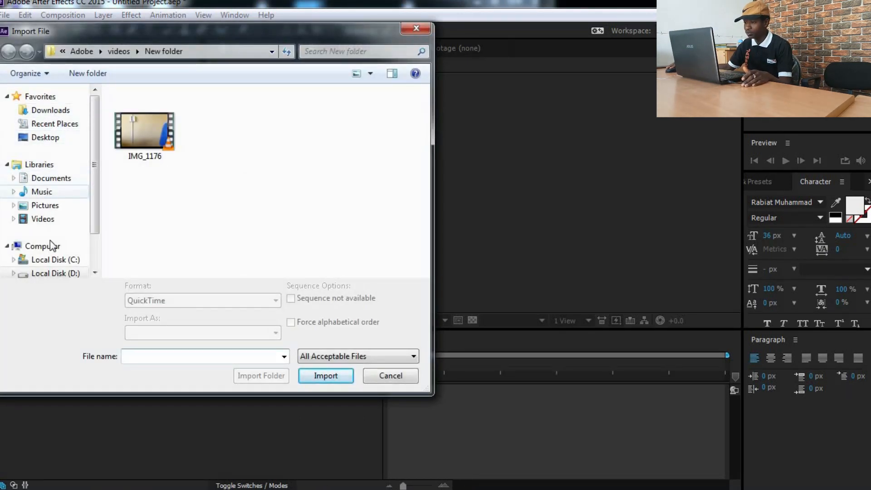
Import the IMG_1176 video and create a new composition from it in the timeline
mouse_move(91, 217)
mouse_down()
mouse_move(99, 262)
mouse_move(96, 226)
mouse_up()
click(130, 133)
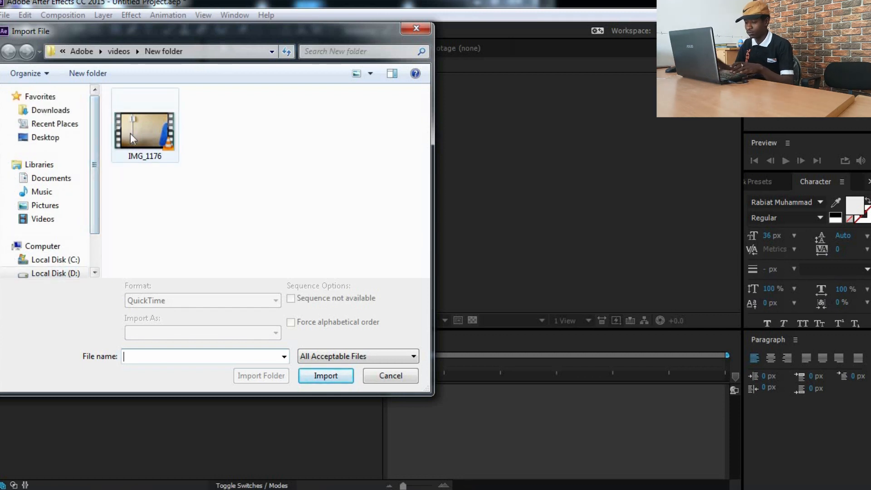
click(318, 374)
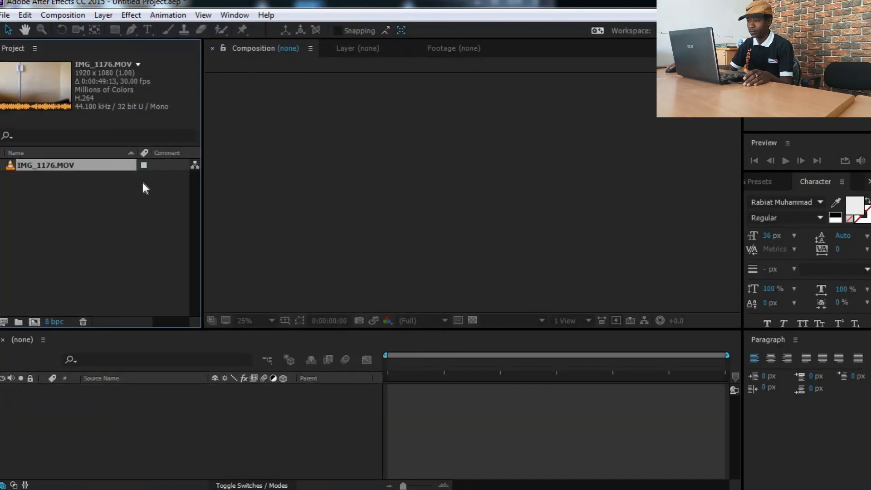
click(98, 203)
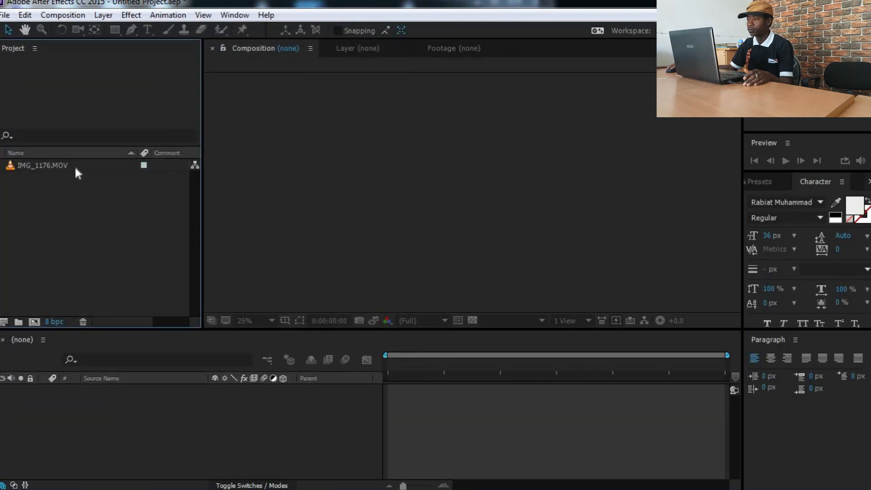
click(75, 168)
drag(75, 167, 79, 405)
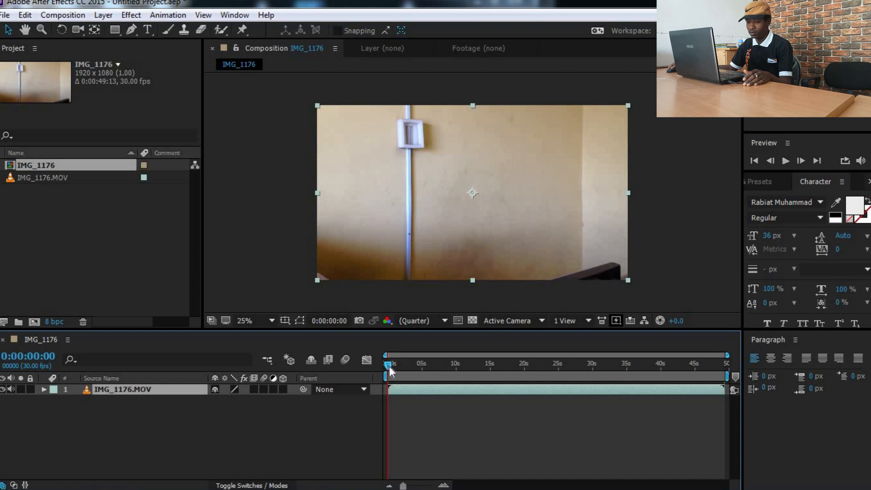
Scrub the footage to about 0:00:38:10 and briefly preview it, stopping at 0:00:38:17
drag(389, 367, 649, 368)
click(664, 366)
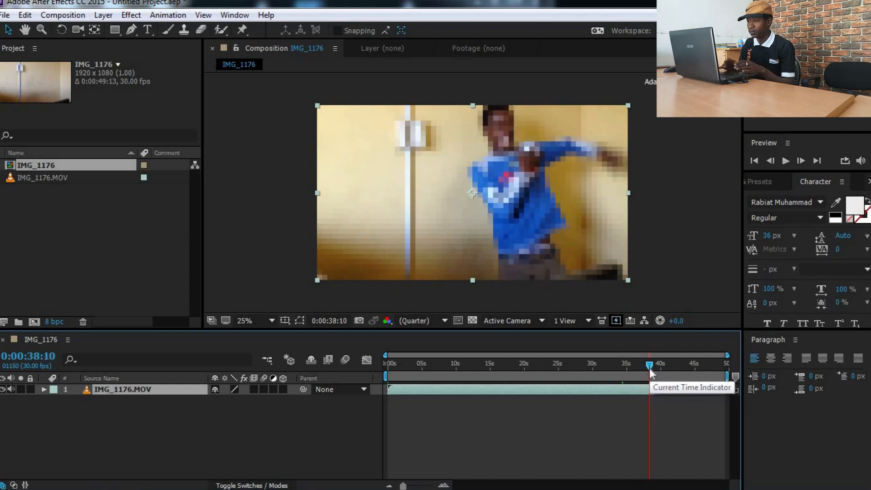
key(space)
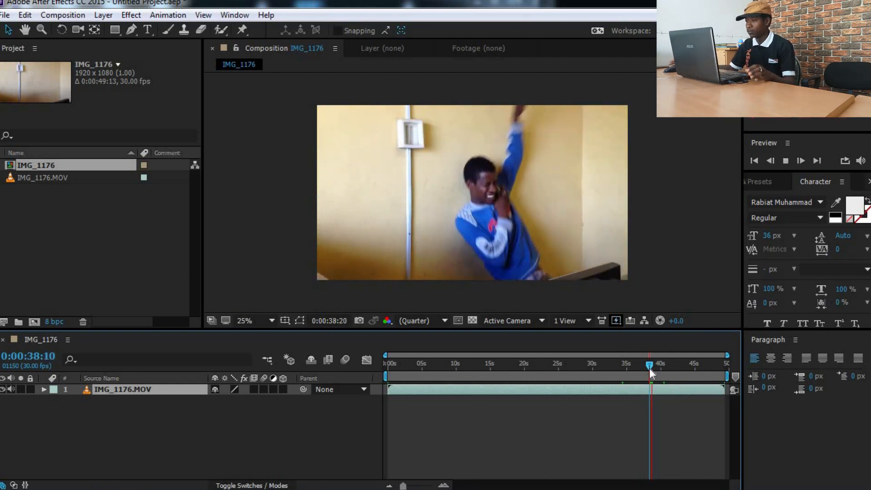
key(space)
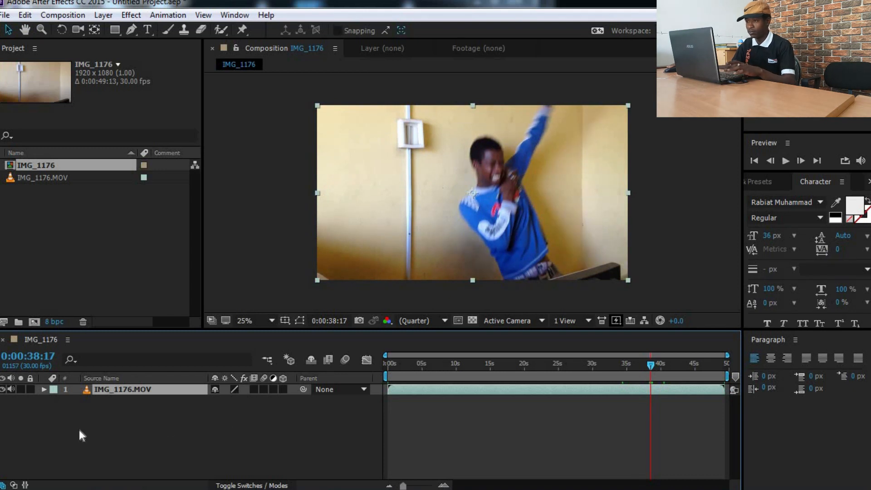
Import the BLOOD HOLD green-screen clip from the GREEN S folder inside Adobe on Local Disk (D:)
double_click(41, 238)
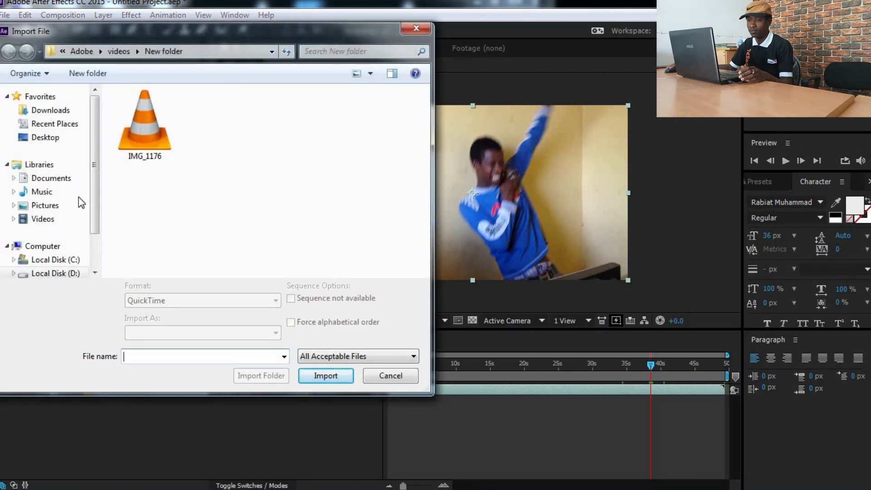
scroll(92, 235, down, 2)
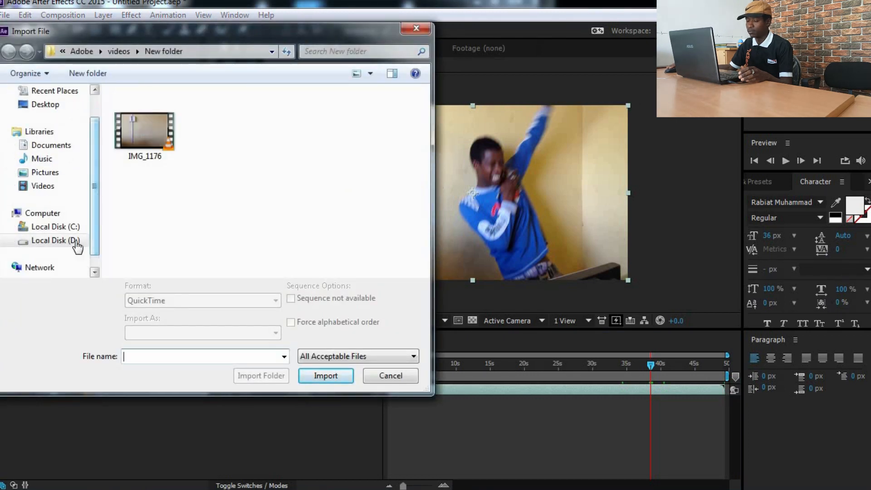
click(74, 240)
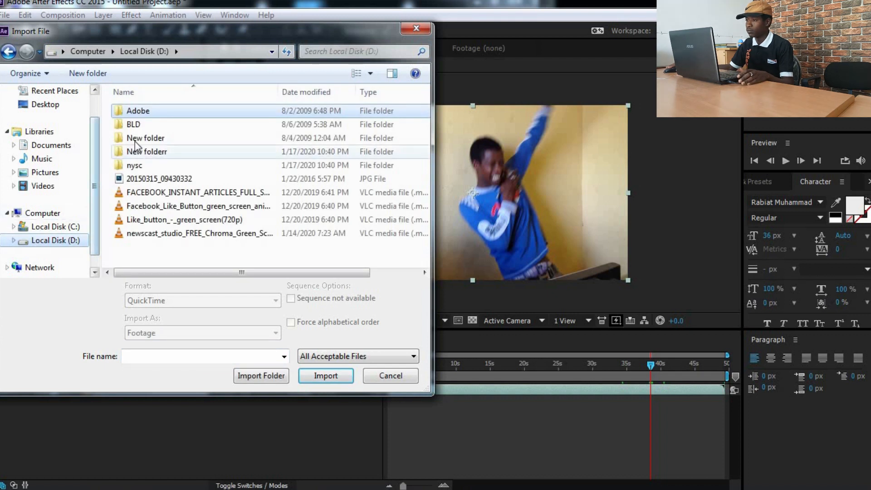
double_click(170, 114)
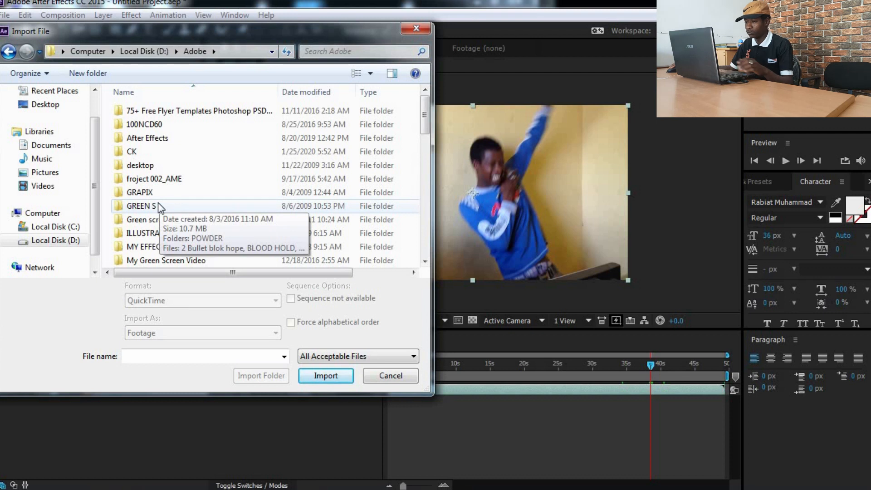
double_click(141, 206)
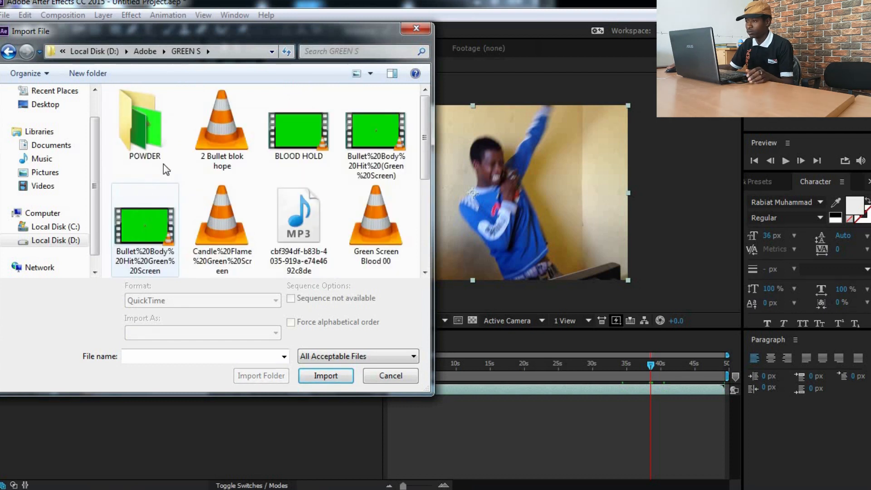
double_click(301, 149)
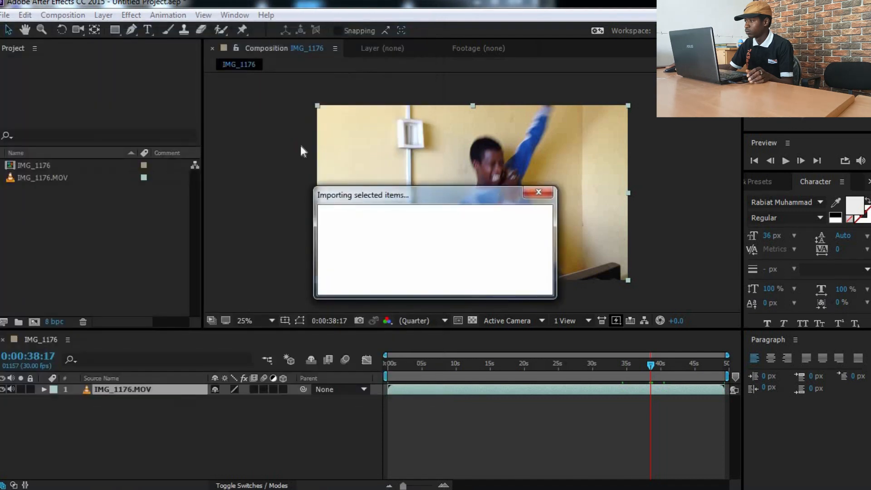
Add BLOOD HOLD.mp4 above the IMG_1176.MOV layer and shift it to run from 0:00:33:29 to 0:00:43:23
drag(67, 165, 126, 388)
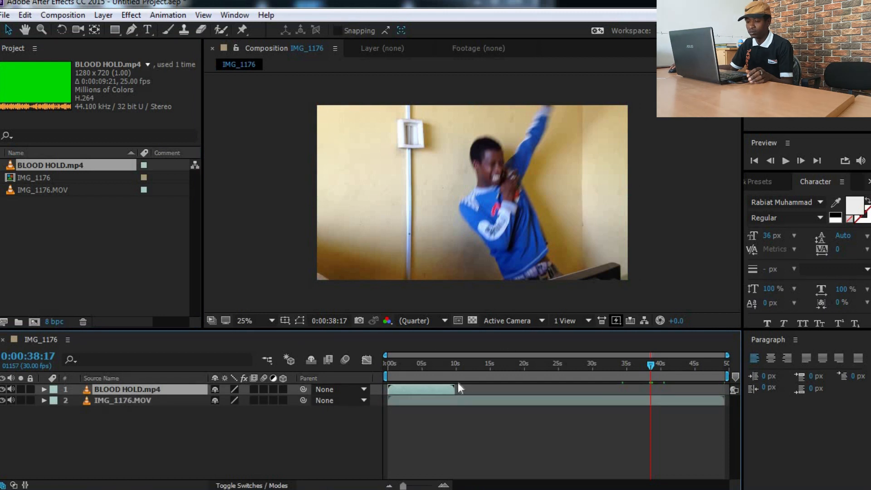
drag(428, 385, 660, 379)
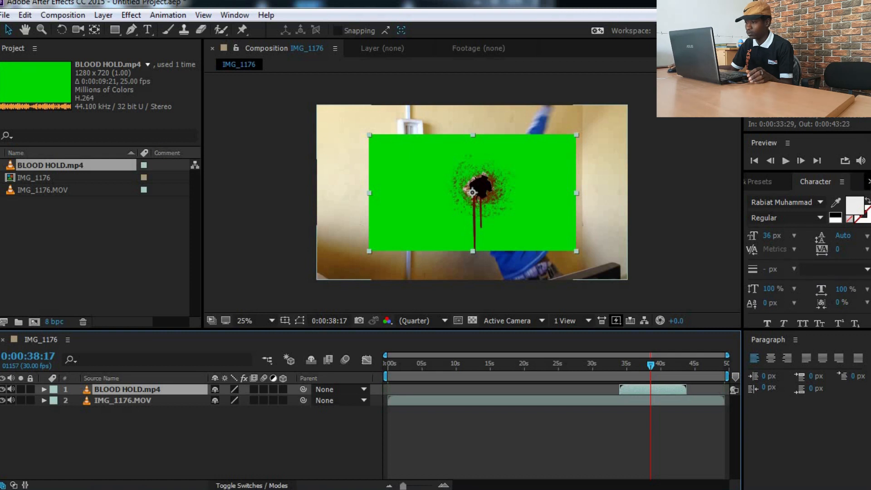
Search the effects for "key" and apply Keylight (1.2) to the BLOOD HOLD.mp4 layer
click(868, 181)
click(826, 208)
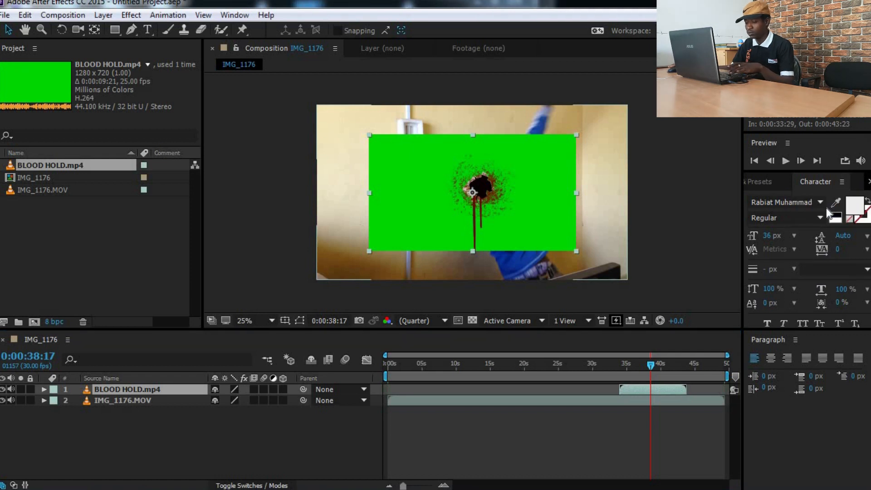
click(786, 198)
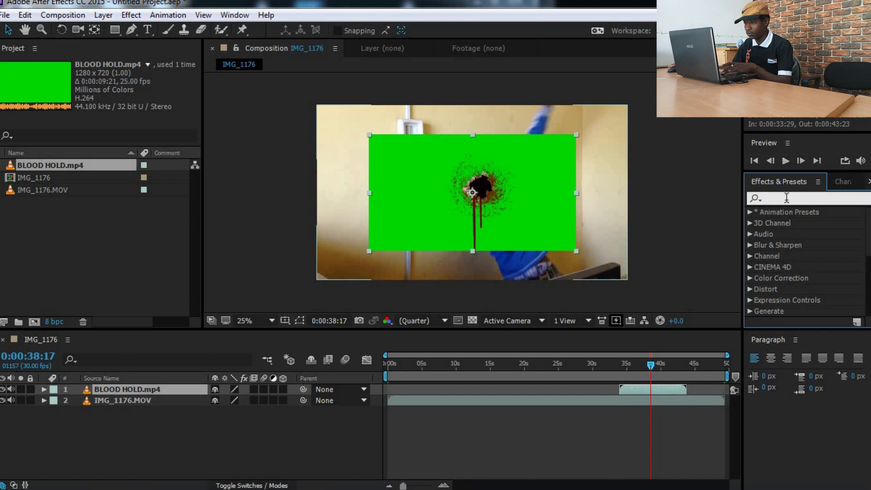
text(key)
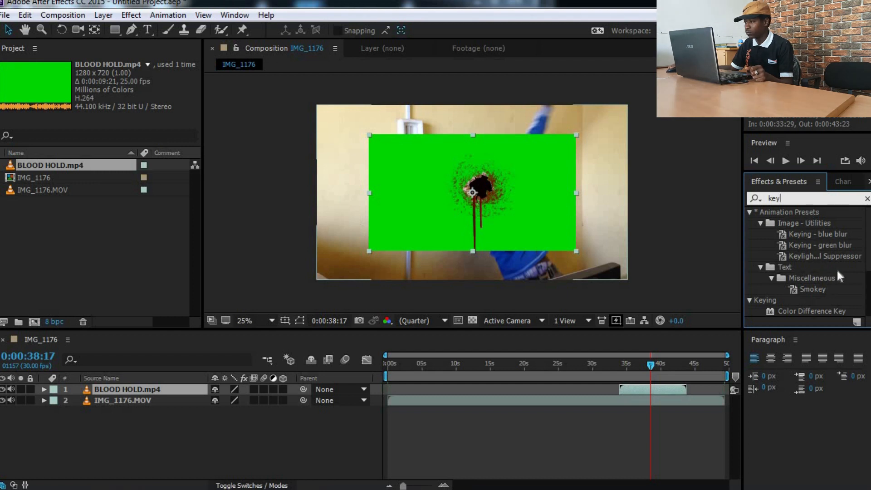
drag(869, 250, 869, 281)
click(815, 289)
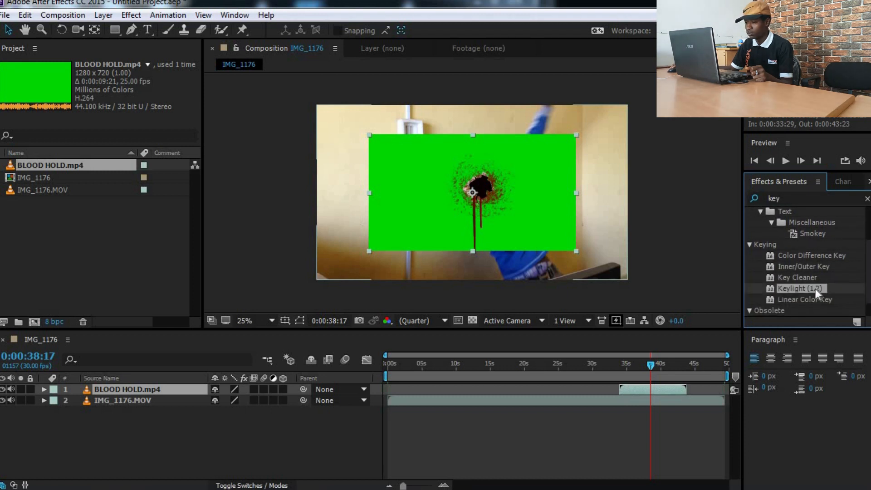
drag(801, 289, 532, 215)
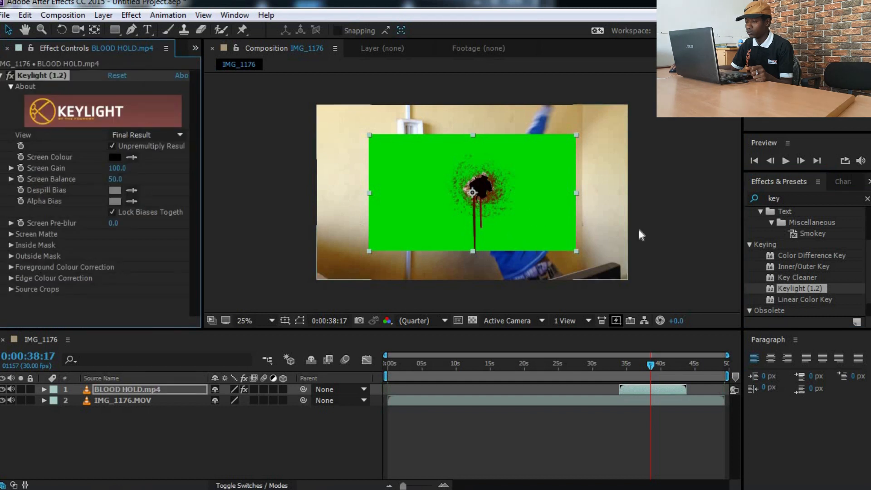
Open BLOOD HOLD.mp4 in the layer viewer and apply a second Keylight (1.2) effect to it
click(807, 288)
click(510, 187)
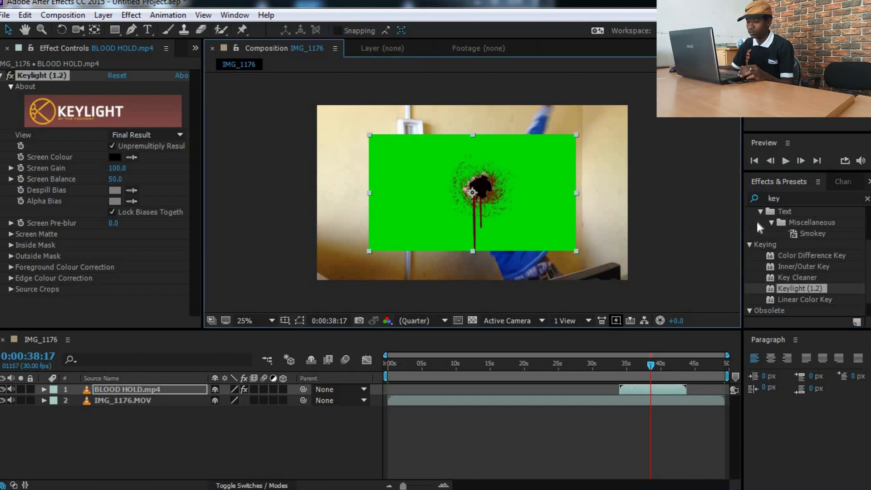
click(785, 290)
double_click(525, 181)
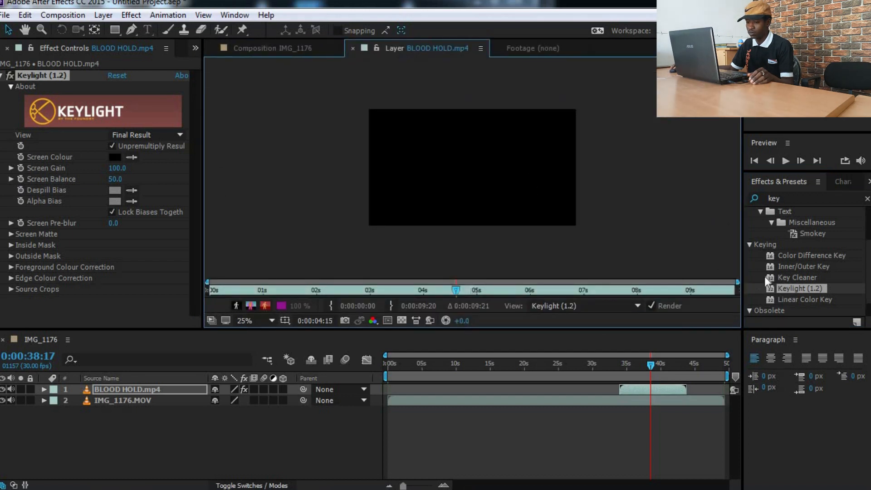
double_click(793, 288)
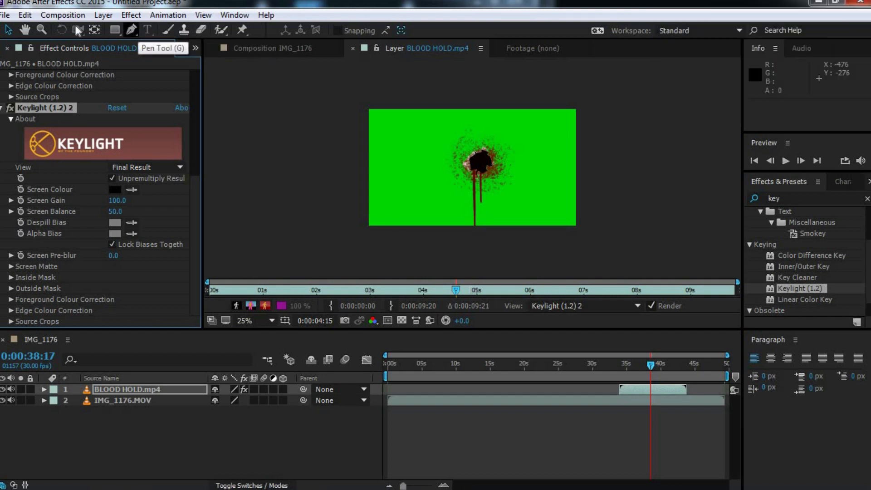
Sample the clip's green background as the Screen Colour of the second Keylight effect
click(8, 31)
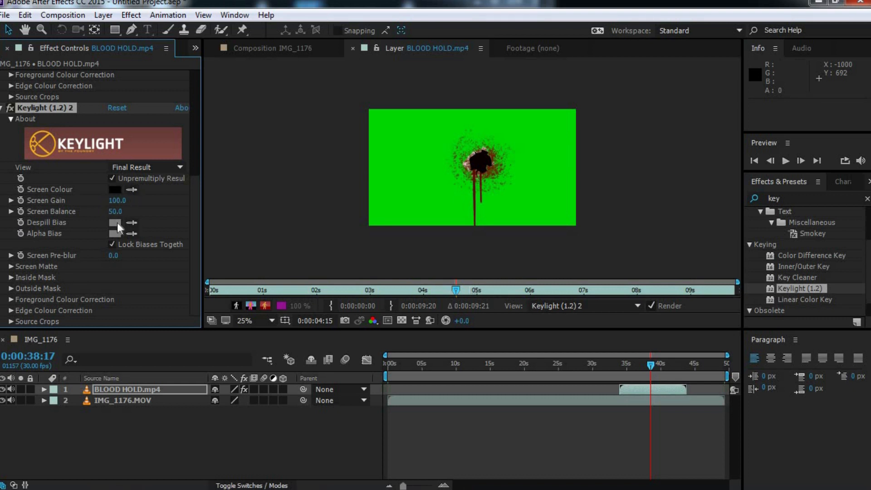
click(131, 192)
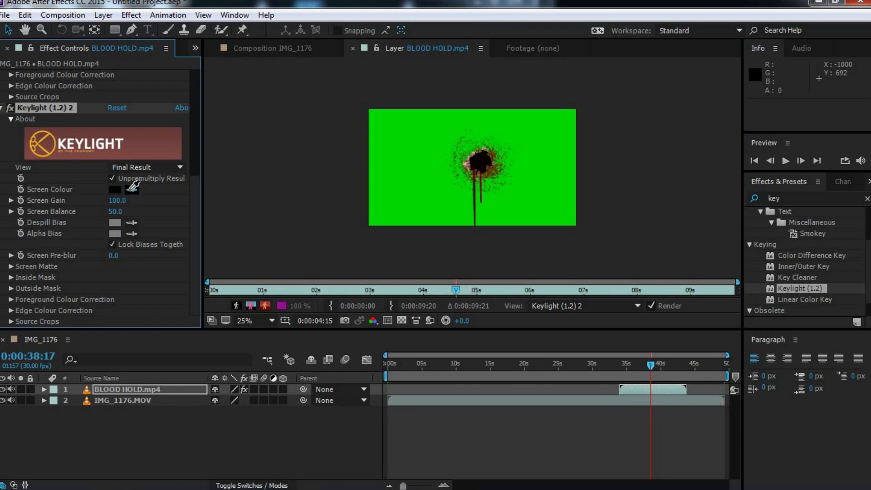
click(537, 152)
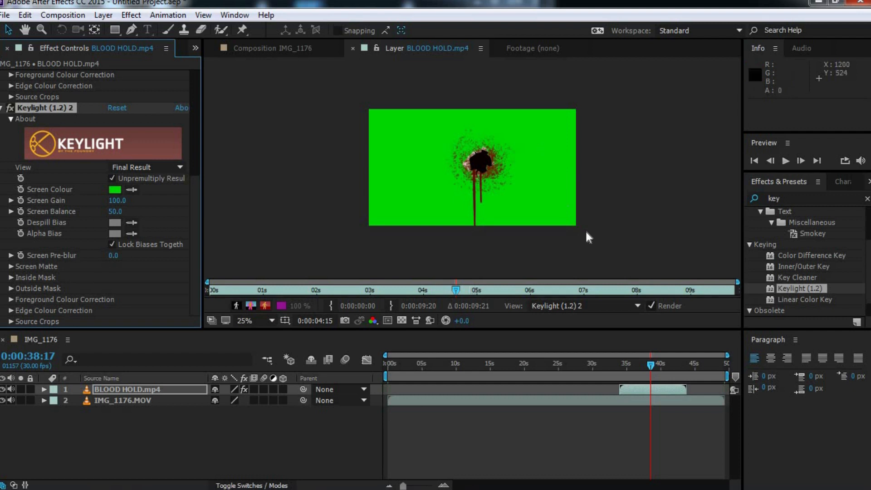
Set the current time to 0:00:38:16 and inspect the IMG_1176.MOV and keyed BLOOD HOLD.mp4 layers individually
drag(650, 369, 641, 368)
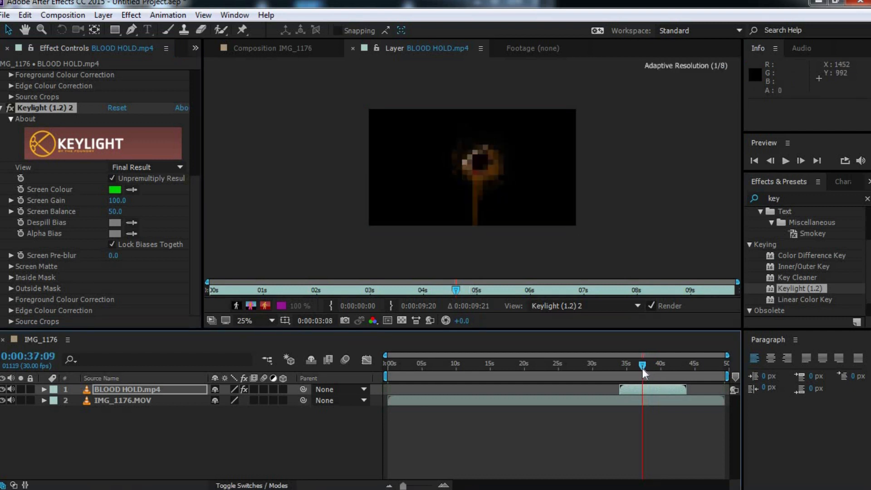
click(134, 400)
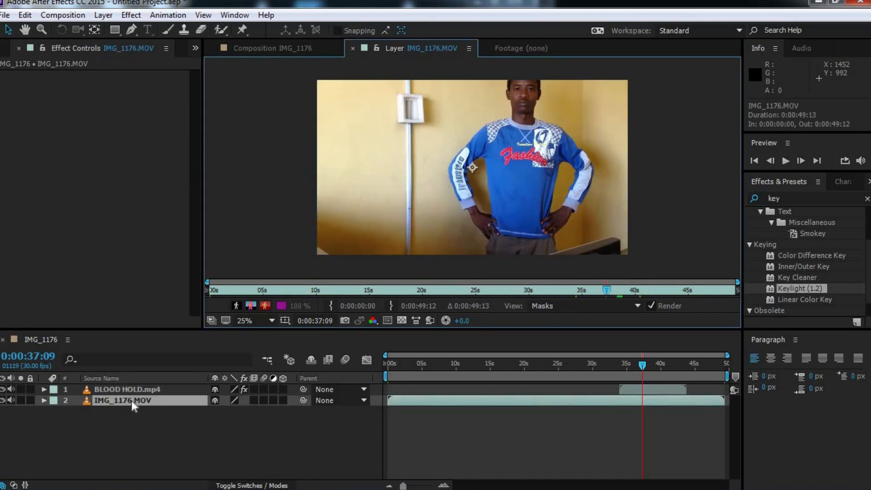
mouse_move(644, 371)
mouse_down()
mouse_move(631, 368)
mouse_move(654, 366)
mouse_up()
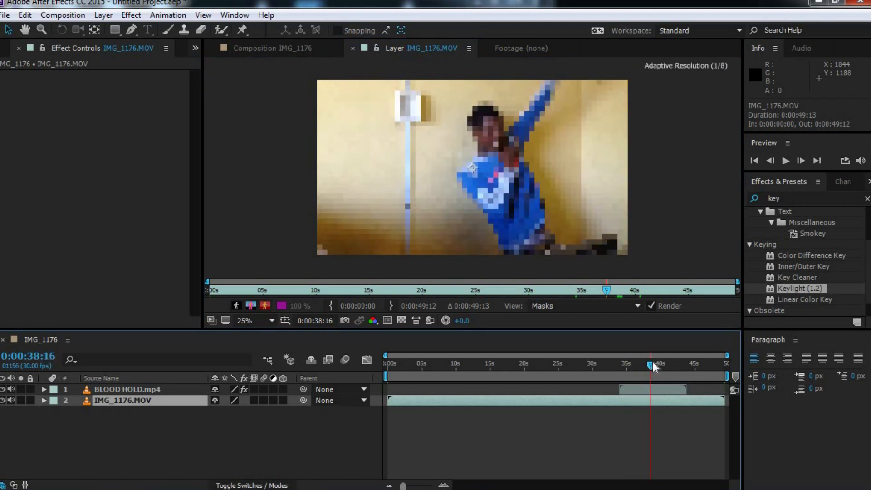
click(660, 393)
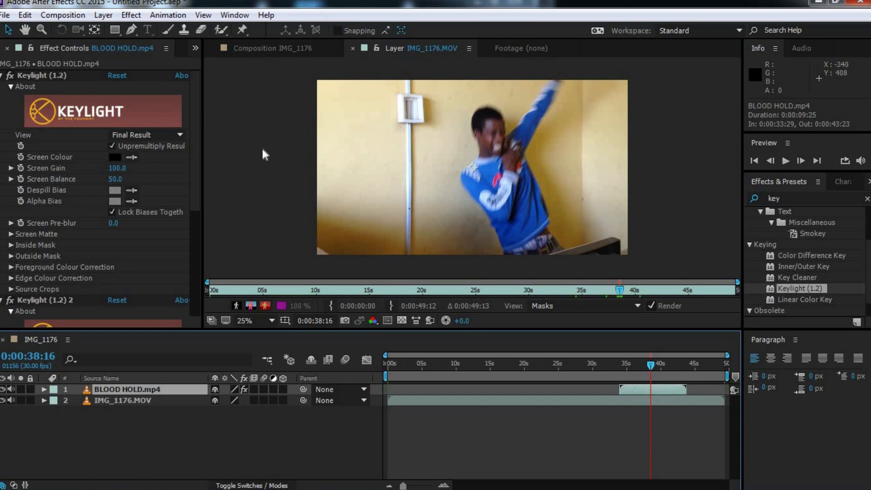
double_click(667, 391)
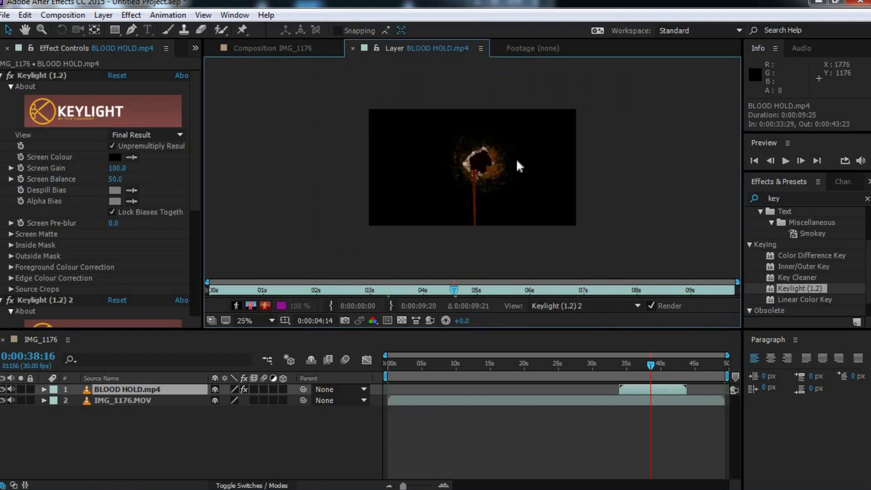
Close the BLOOD HOLD.mp4 layer viewer to return to the IMG_1176 composition view
click(520, 50)
click(499, 49)
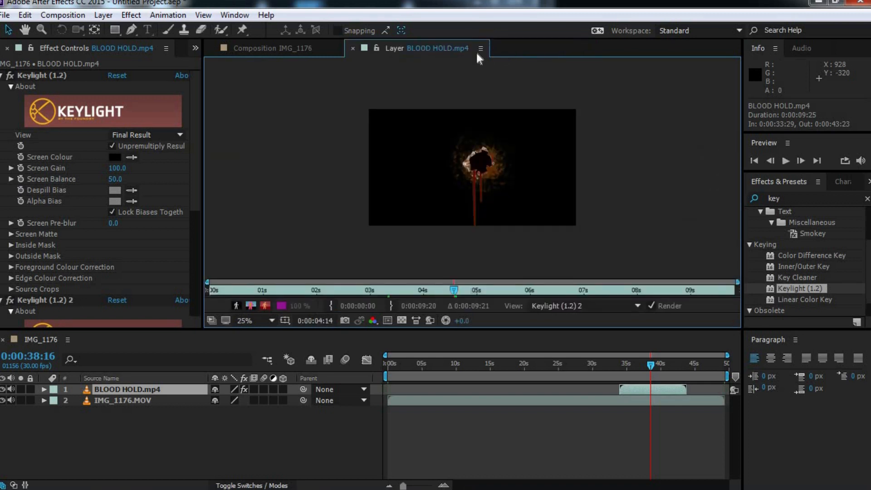
click(353, 49)
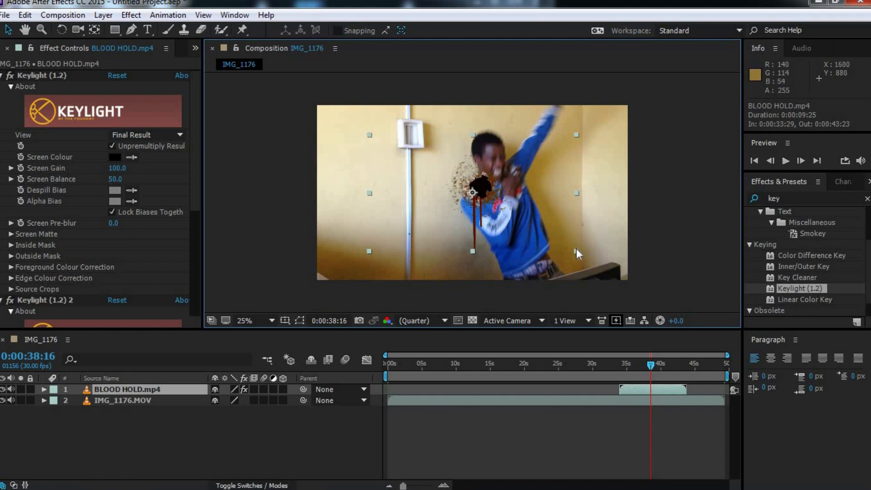
Scale the BLOOD HOLD.mp4 layer down to about 26% by 32% and place it over the man's chest
drag(578, 250, 504, 222)
drag(508, 187, 556, 167)
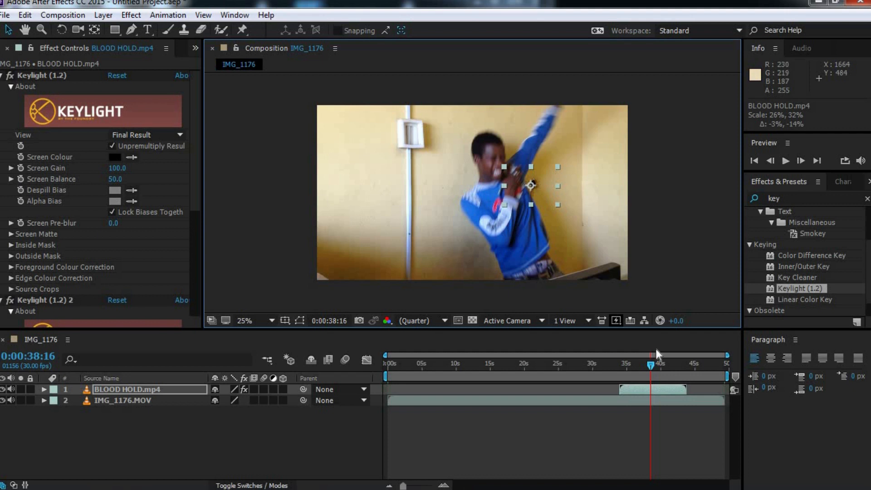
Trim the BLOOD HOLD.mp4 layer to run from 0:00:38:13 to 0:00:39:15
drag(685, 389, 651, 390)
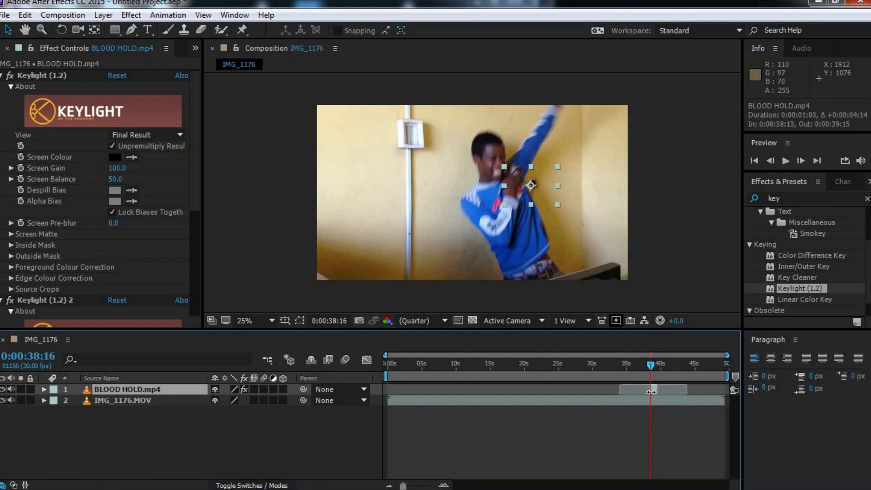
Move the BLOOD HOLD.mp4 layer to position 1264, 540 and play back the composition around it
key(space)
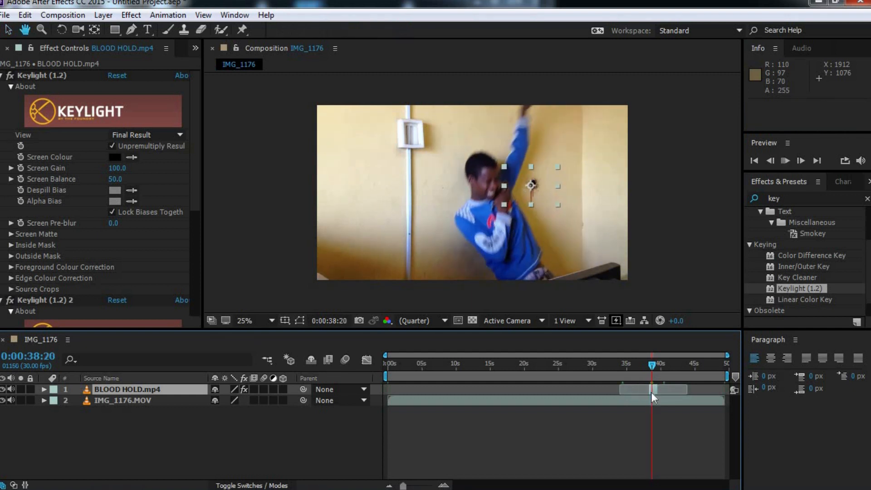
key(space)
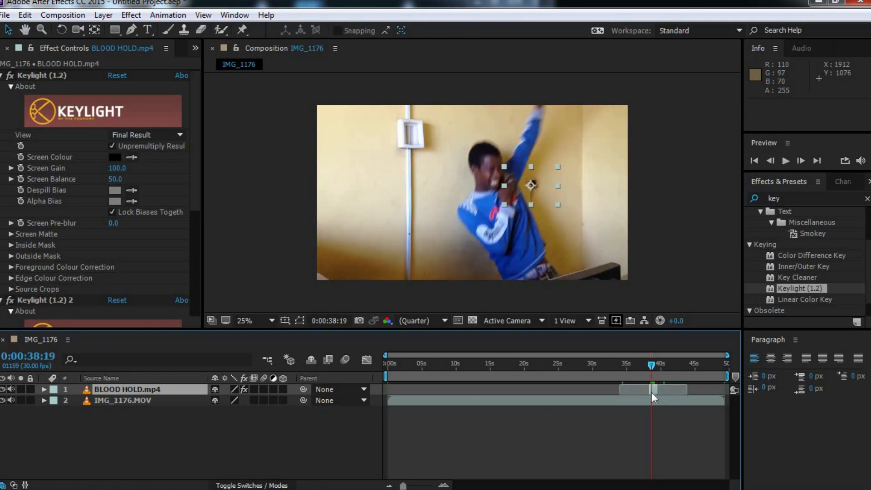
drag(549, 173, 538, 181)
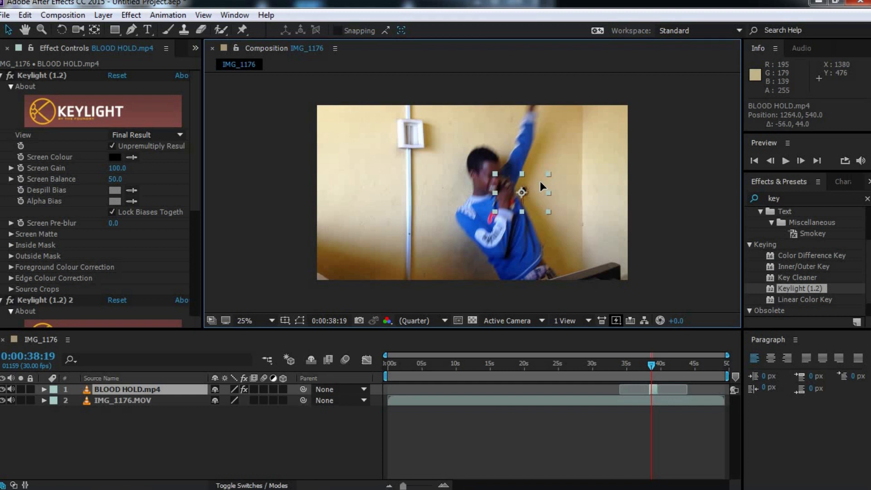
click(663, 203)
key(space)
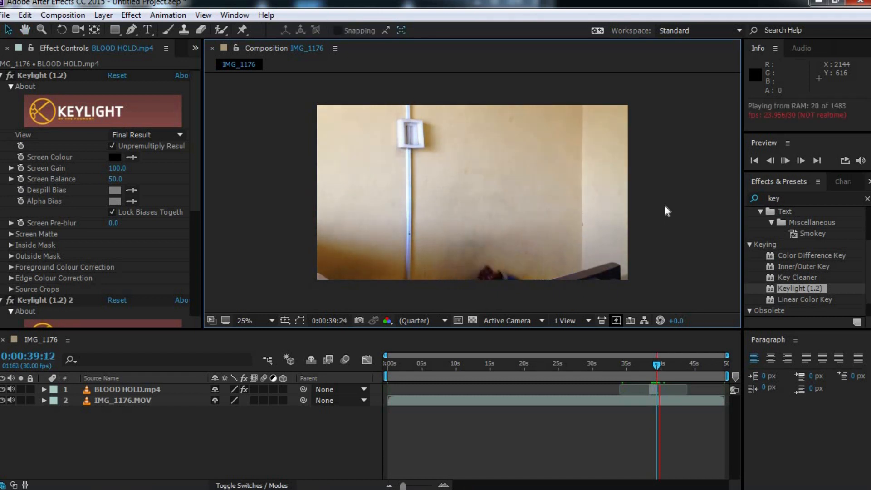
key(space)
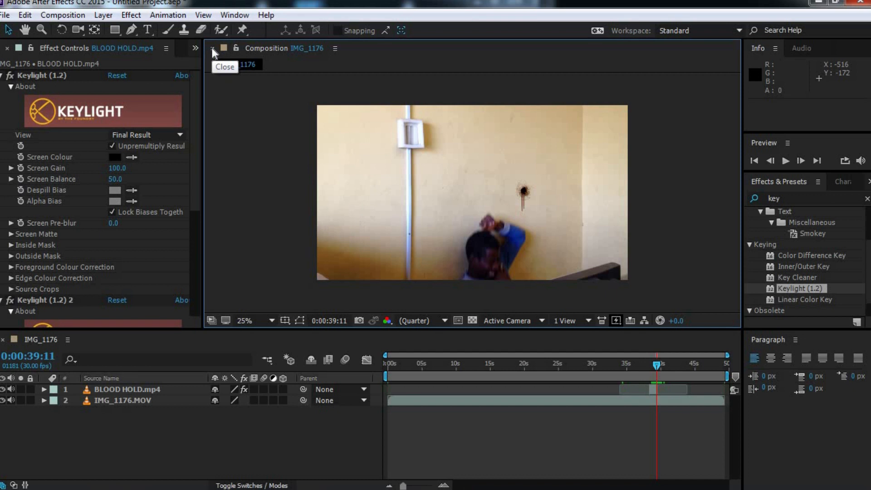
Preview the first Powder Hits 01 green-screen clip in the POWDER folder and import it as footage
click(8, 49)
double_click(47, 222)
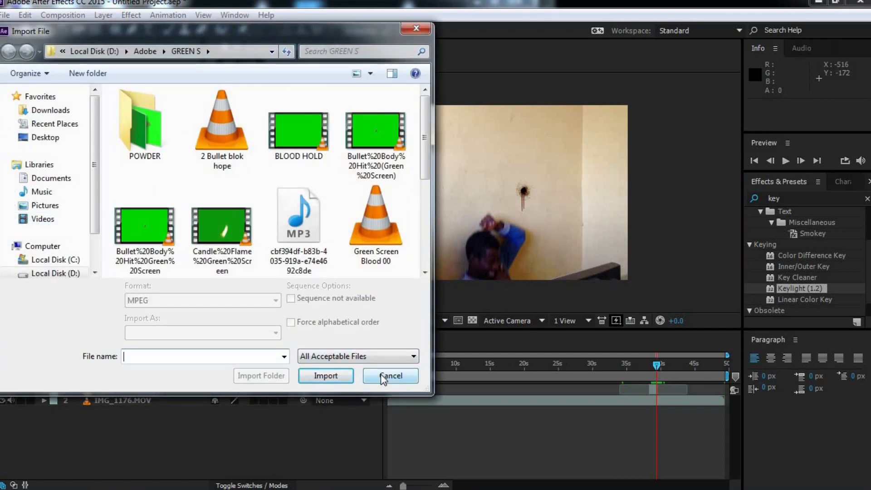
double_click(161, 124)
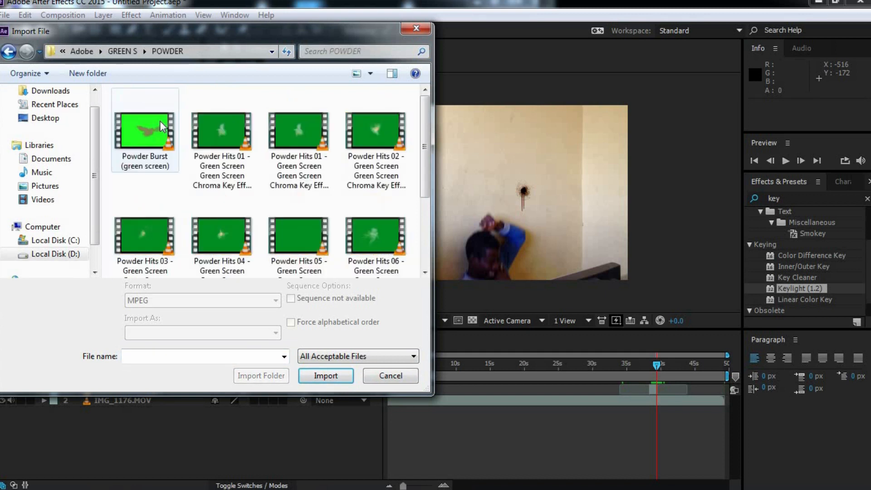
right_click(210, 147)
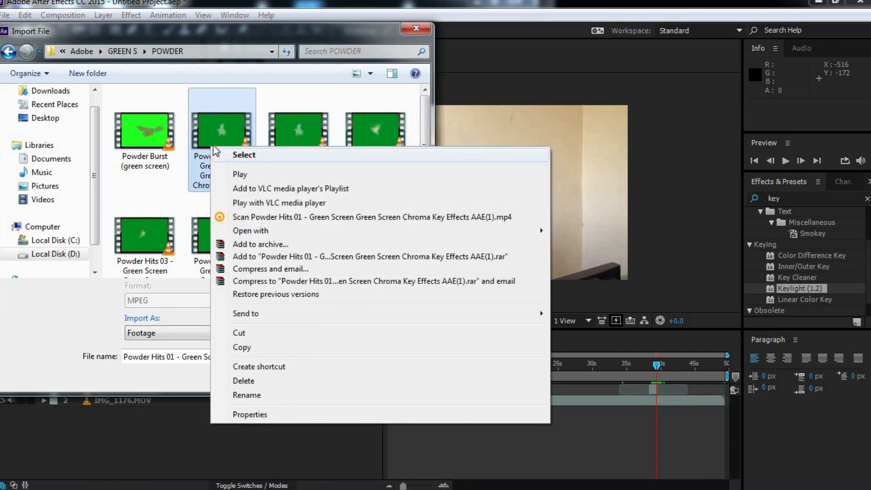
click(254, 175)
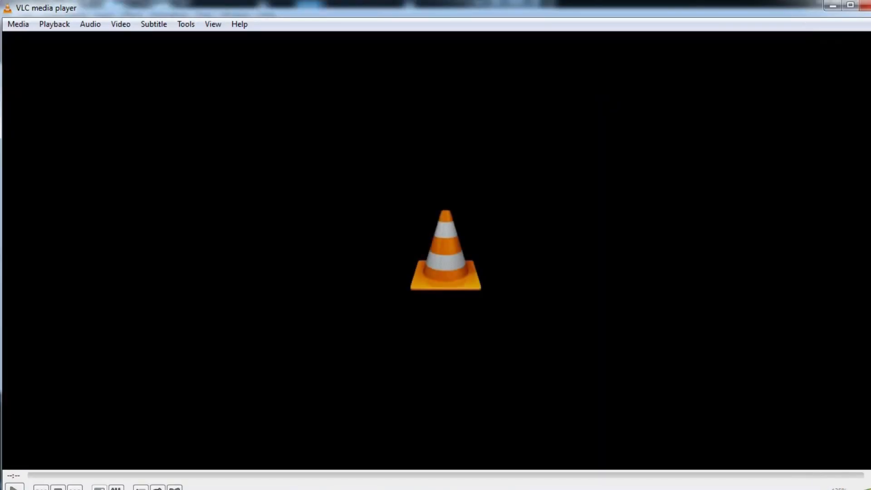
click(863, 6)
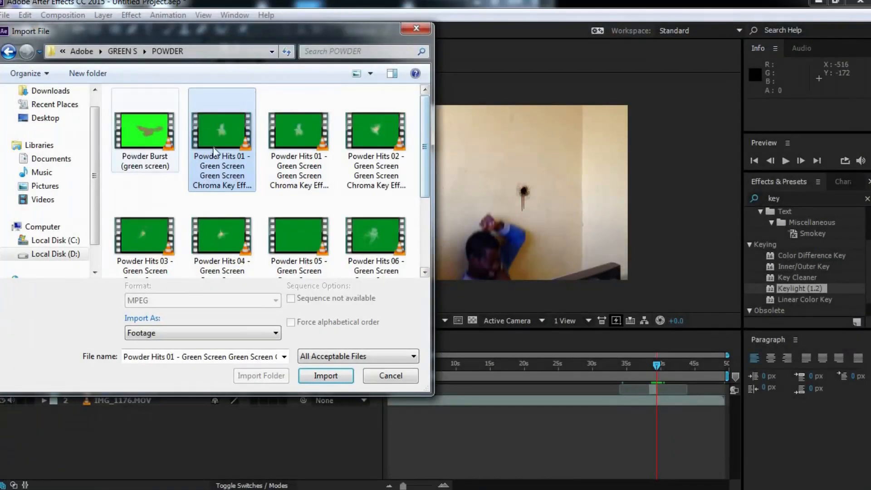
click(327, 377)
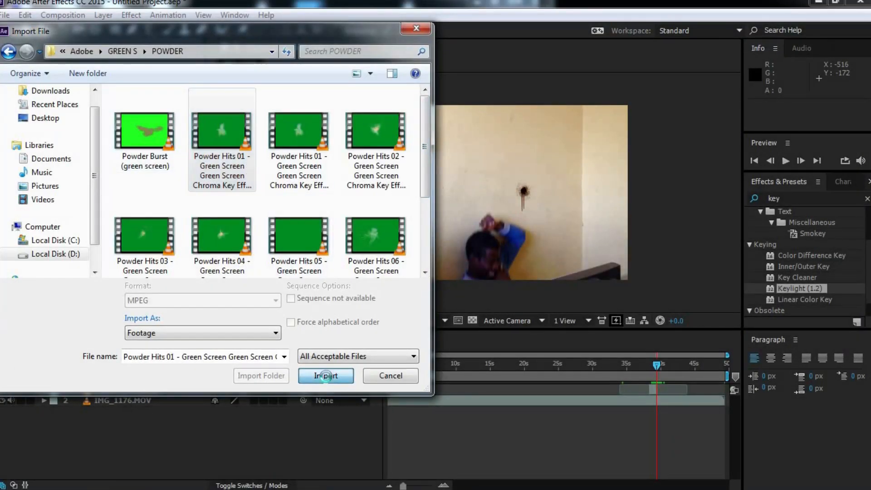
Add the Powder Hits 01 clip above the BLOOD HOLD.mp4 layer, starting at 0:00:38:19
drag(66, 199, 116, 388)
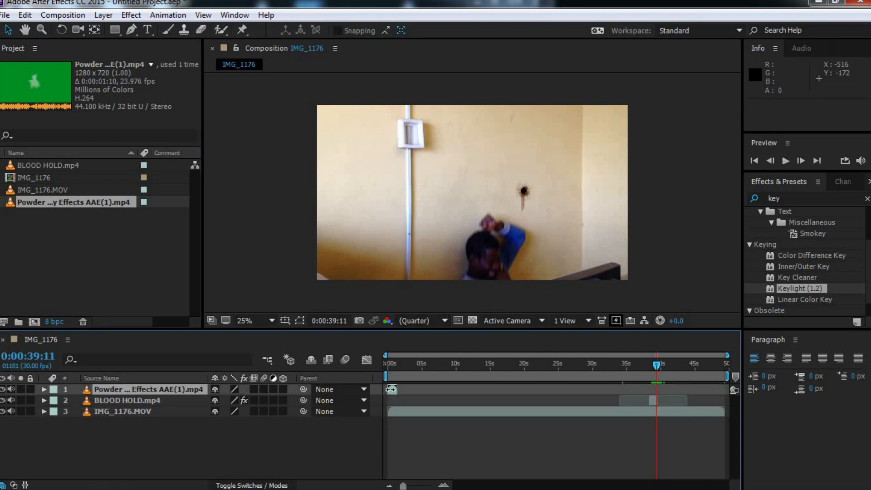
drag(391, 390, 655, 396)
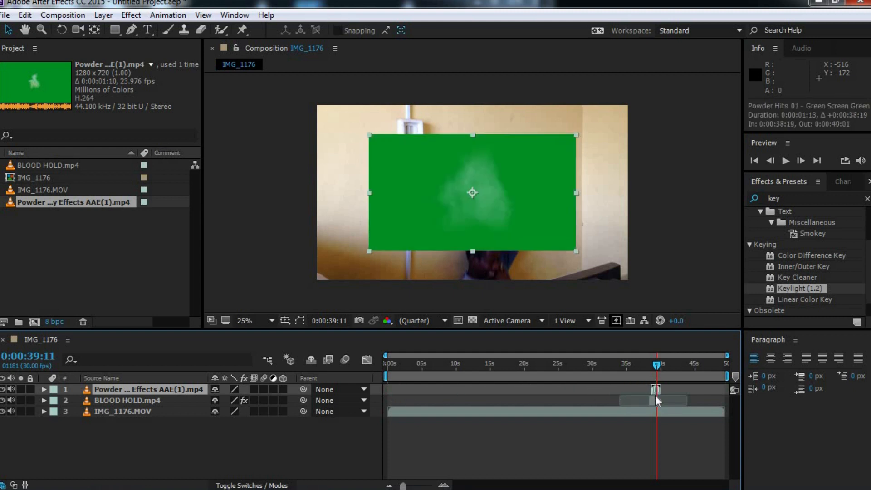
Key out the Powder Hits 01 layer's green with Keylight (1.2), shrink it and place it over the bullet hole at position 1264, 532
click(533, 186)
drag(786, 289, 535, 214)
click(132, 157)
click(534, 187)
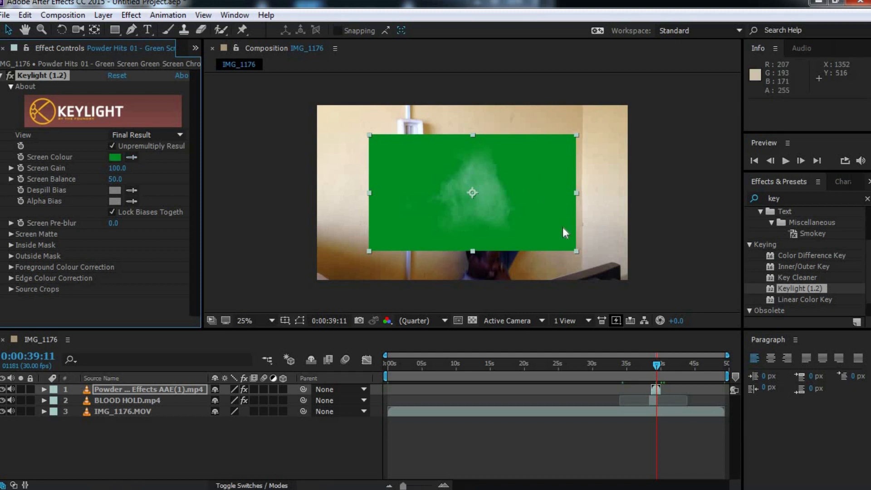
drag(576, 250, 541, 193)
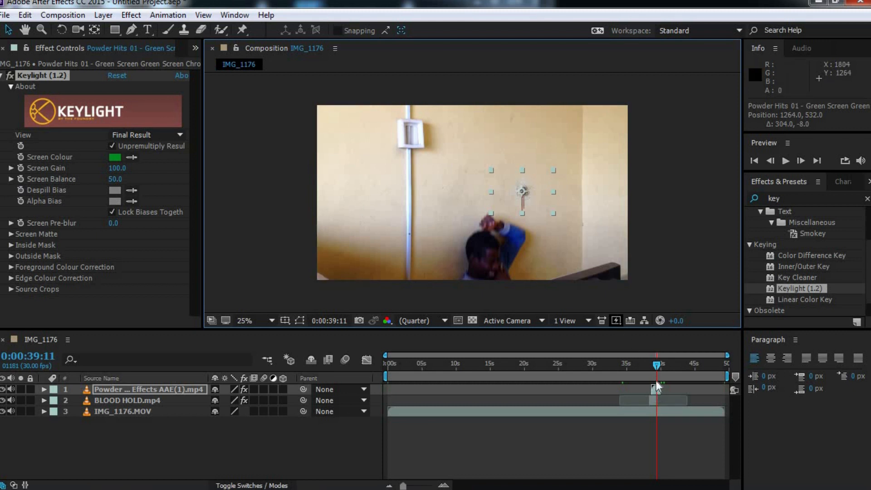
Play back the composition from 0:00:37:26 to check the powder hit against the bullet hole and the man's reaction
drag(656, 363, 646, 365)
key(space)
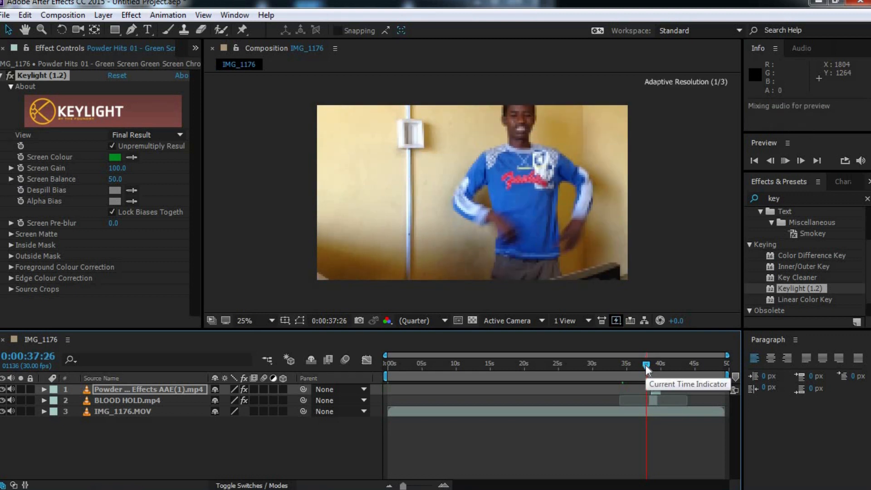
click(646, 365)
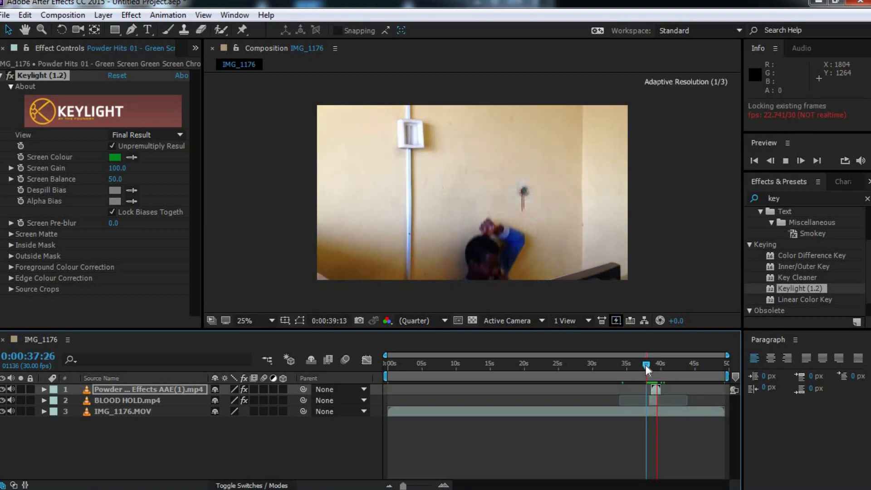
key(space)
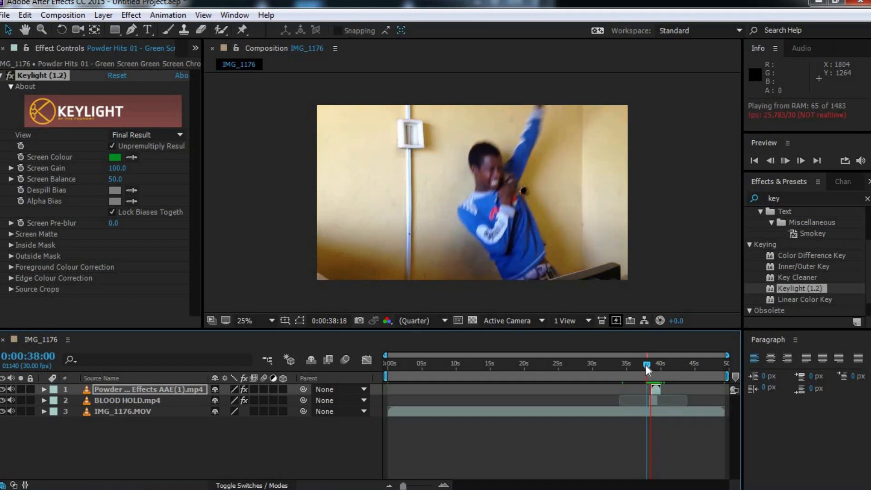
key(space)
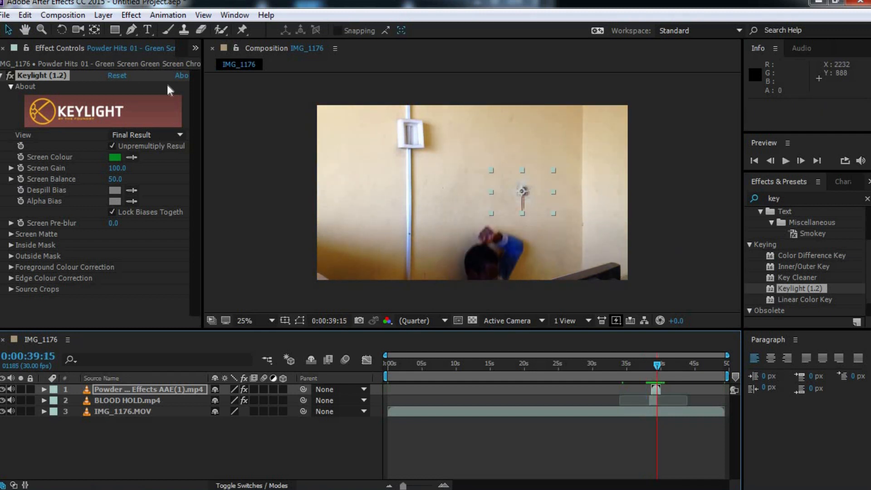
Import the Powder Hits 04 green-screen clip from the POWDER folder and add it as the top layer starting at 0:00:38:24
click(3, 48)
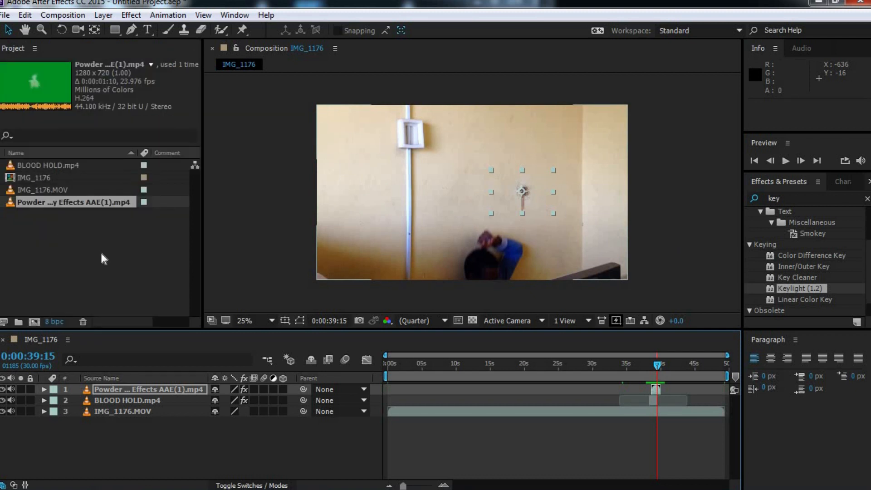
double_click(53, 246)
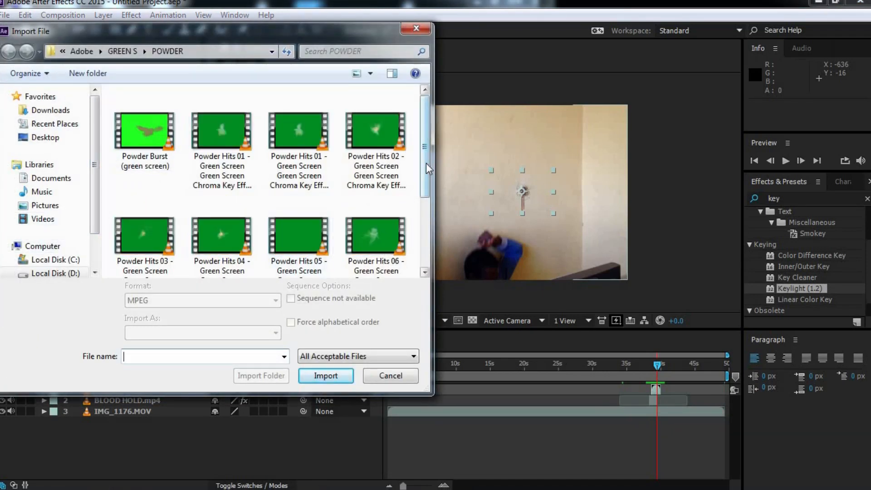
scroll(426, 189, down, 1)
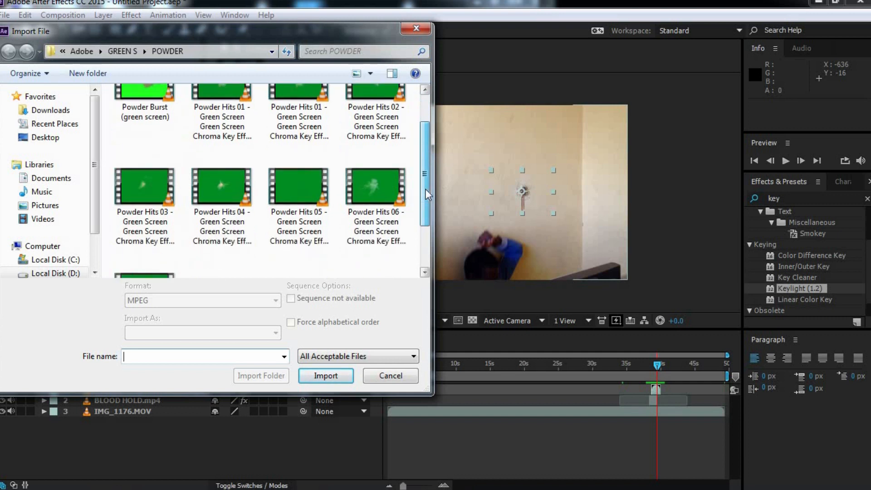
click(230, 197)
click(327, 379)
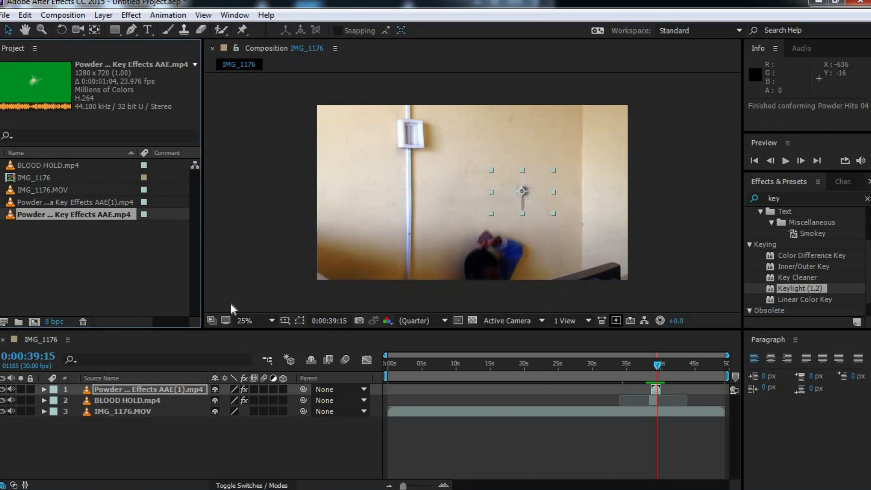
drag(86, 214, 150, 386)
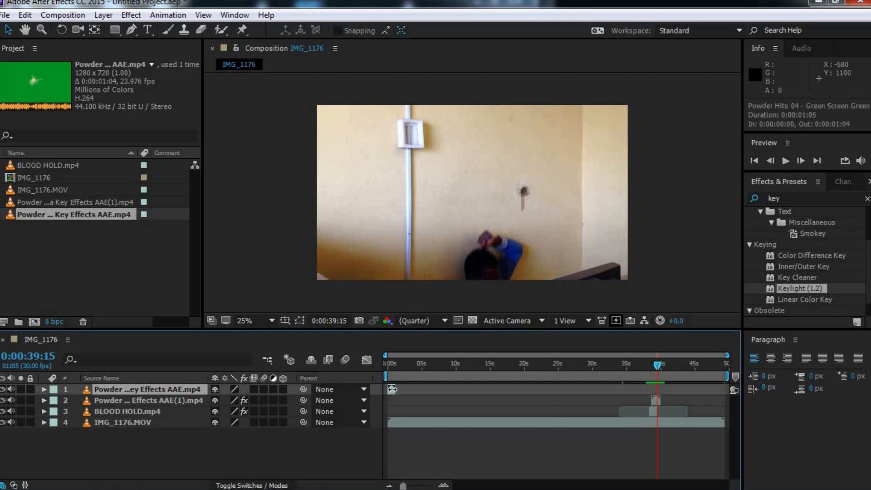
drag(391, 391, 657, 396)
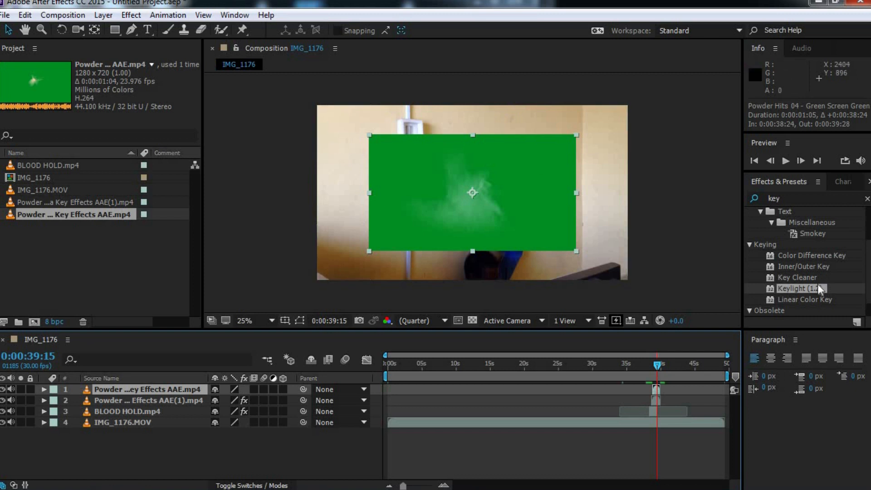
Key out the Powder Hits 04 layer's green with Keylight (1.2), move it over the bullet hole to about 1308, 508 and scale it down
drag(811, 287, 540, 179)
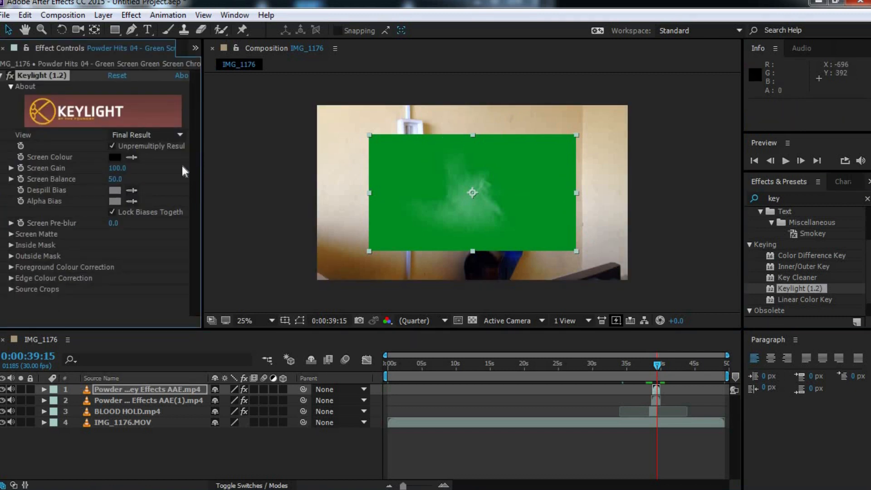
click(132, 157)
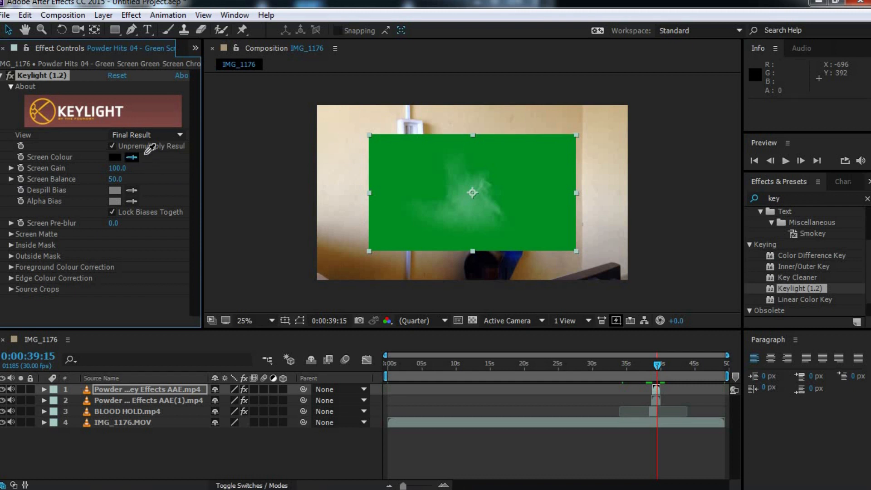
click(553, 175)
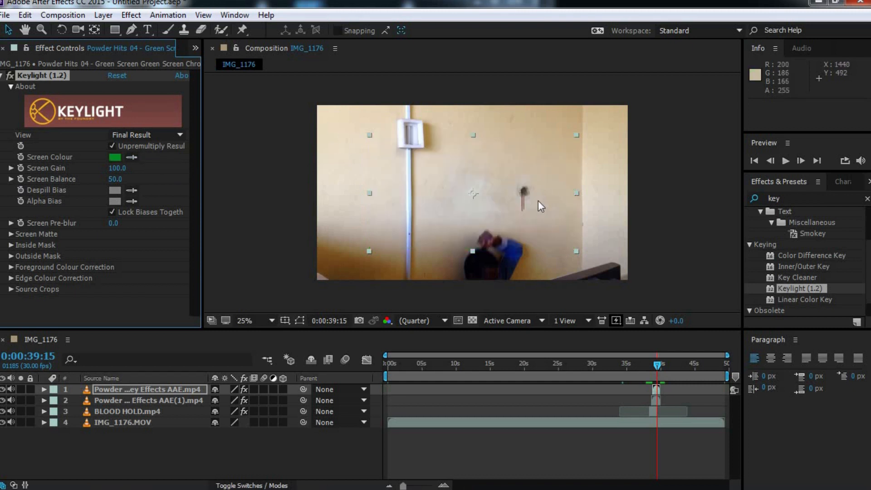
drag(554, 203, 608, 198)
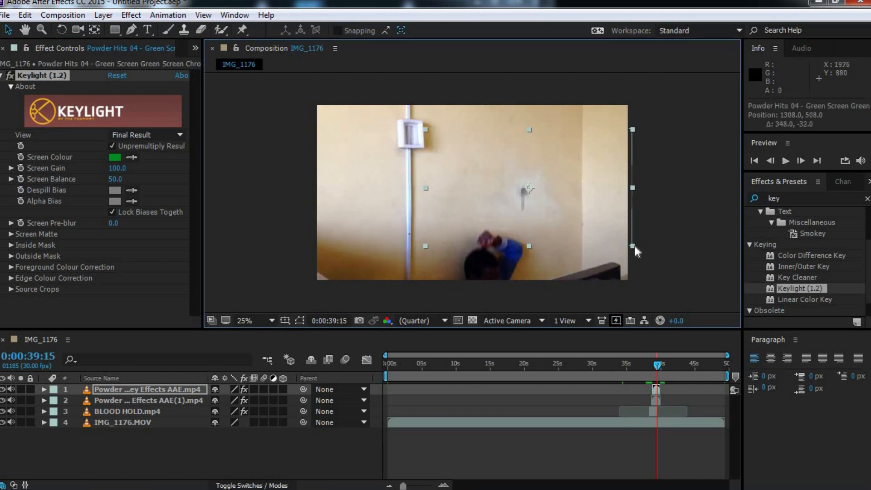
drag(634, 247, 567, 215)
click(673, 230)
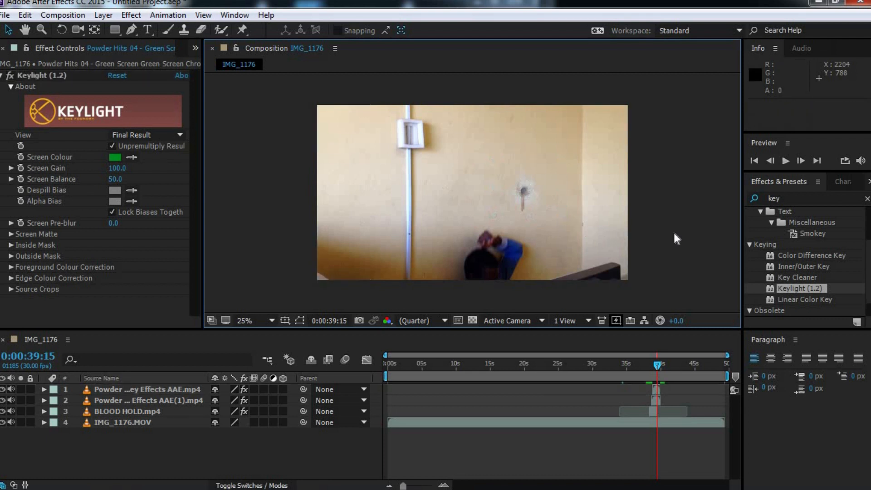
Play back the composition from 0:00:38:16 to check both powder hits, and return to 0:00:38:23
mouse_move(657, 363)
mouse_down()
mouse_move(643, 363)
mouse_move(663, 363)
mouse_move(651, 357)
mouse_up()
key(space)
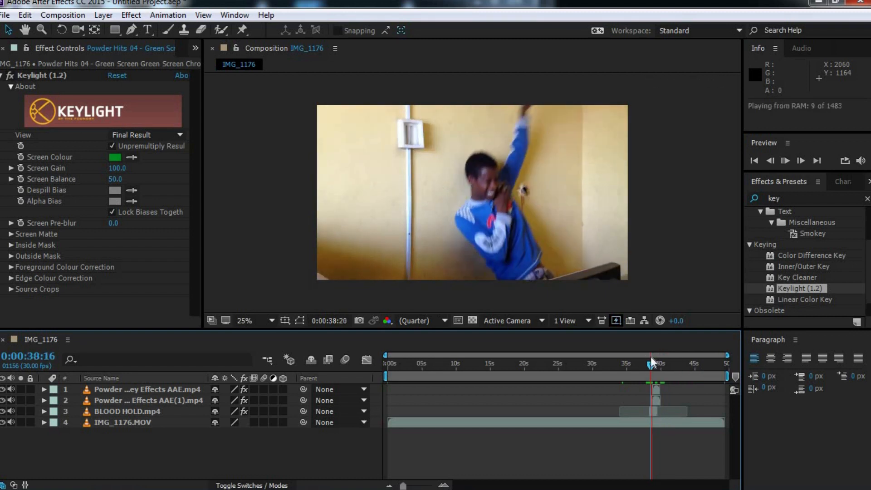
click(654, 361)
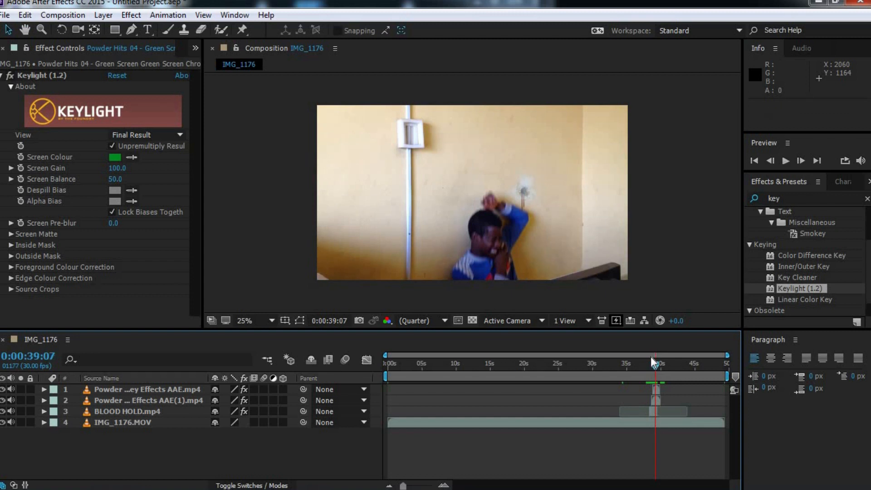
key(space)
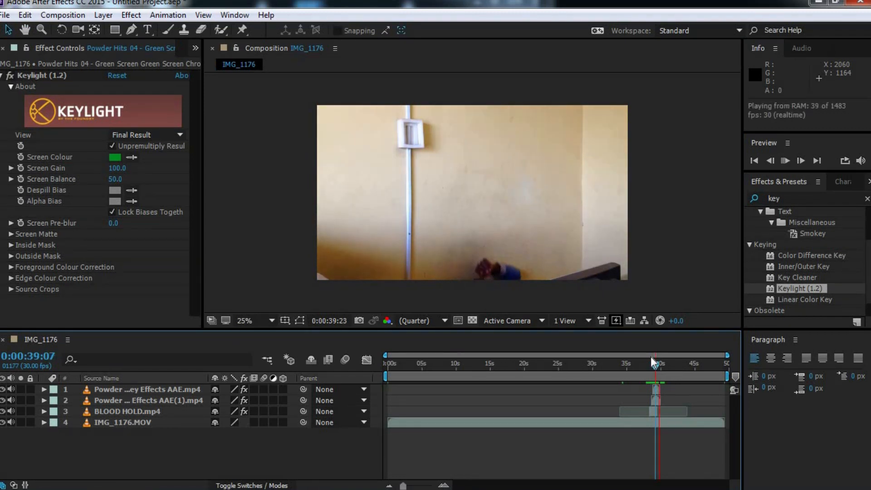
click(652, 361)
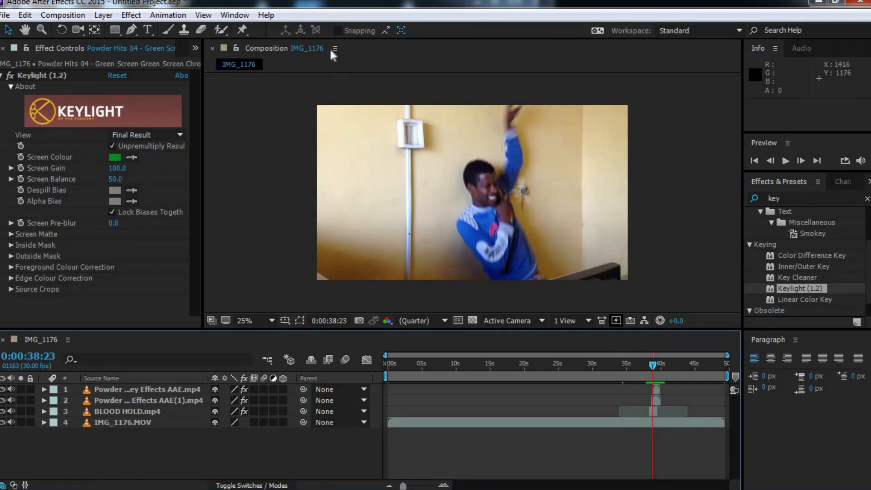
click(5, 14)
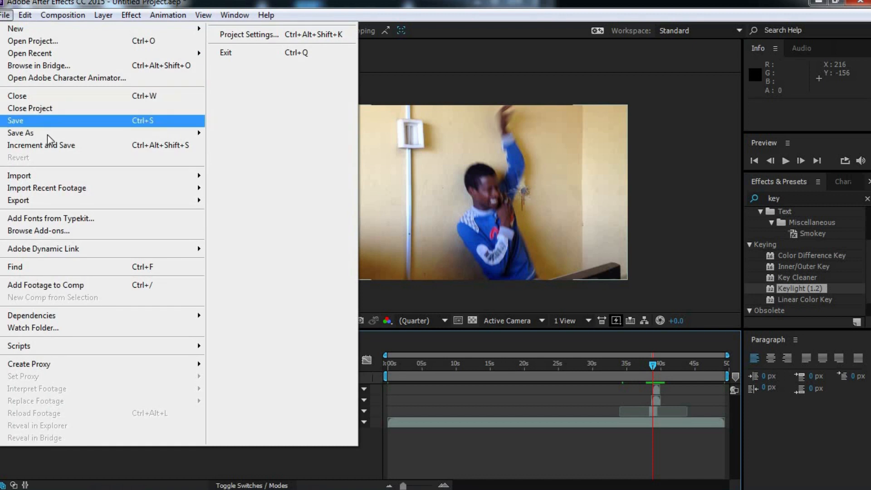
mouse_move(50, 133)
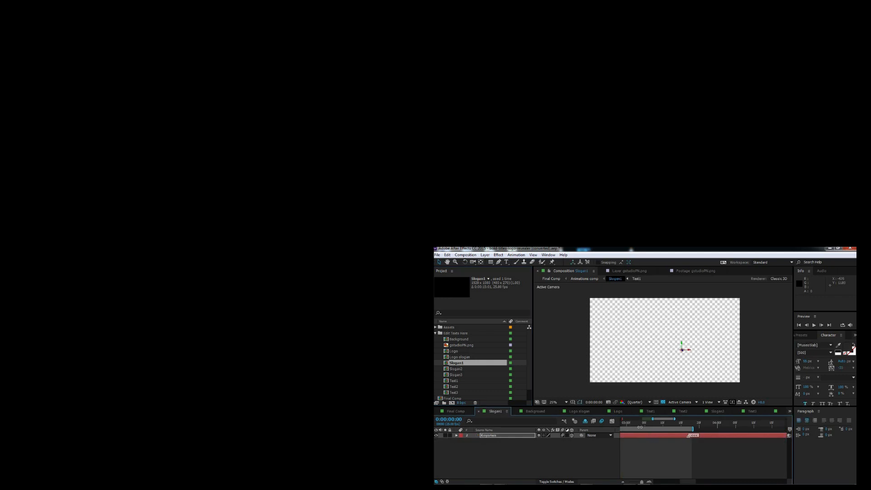
Scrub the Slogan1 composition between 0:00:03:22 and 0:00:03:16 to inspect the Edutainment title
click(706, 427)
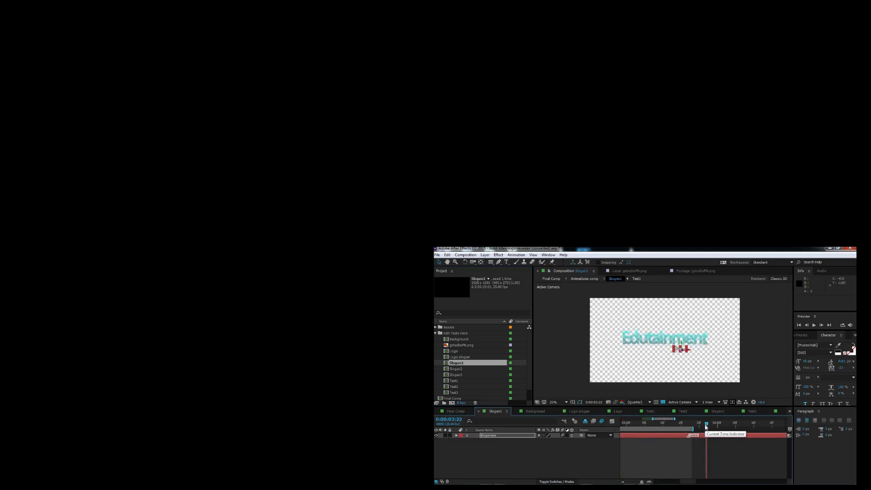
drag(706, 425, 684, 425)
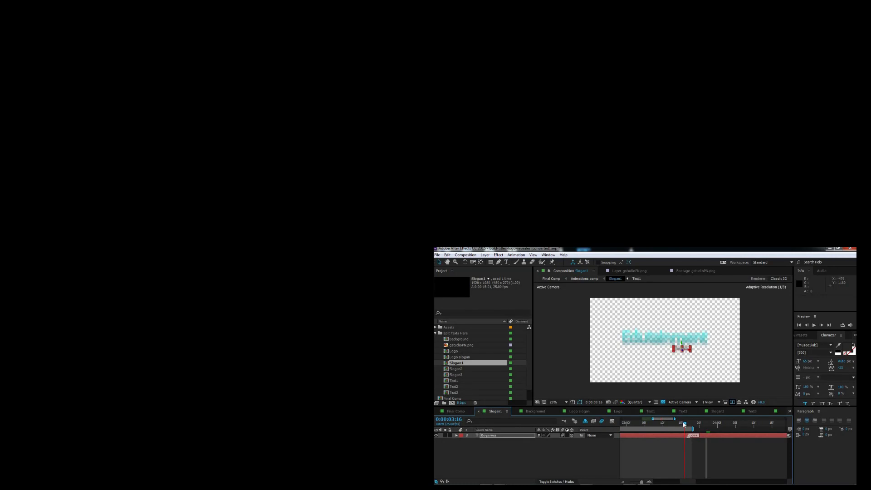